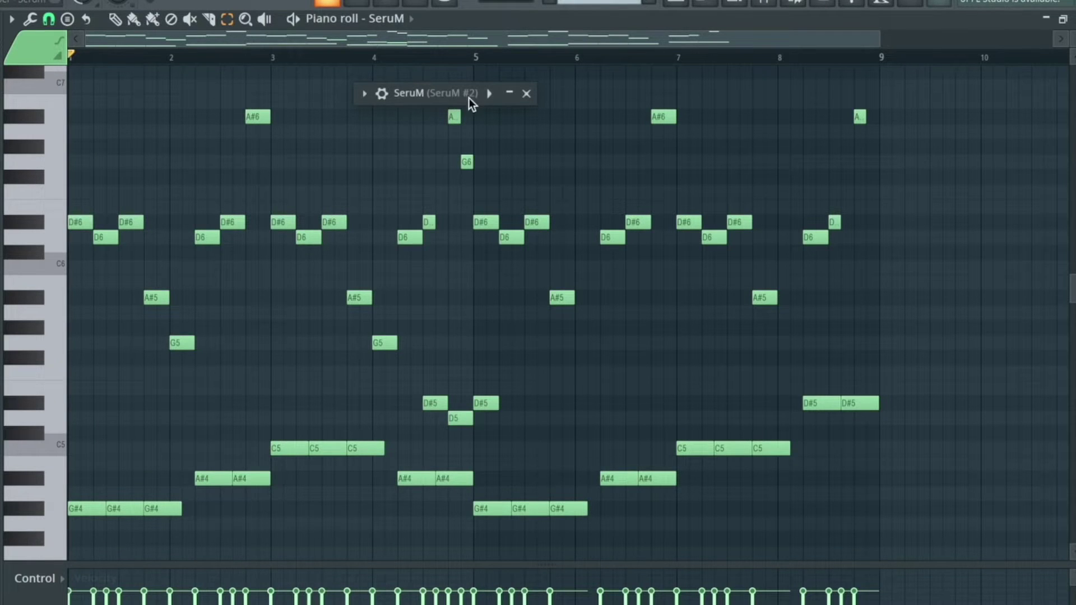
# - Put away the Serum plugin window and highlight the lower bass notes and the upper melody notes of its pattern
pyautogui.click(509, 94)
pyautogui.moveTo(327, 92); pyautogui.dragTo(741, 4)
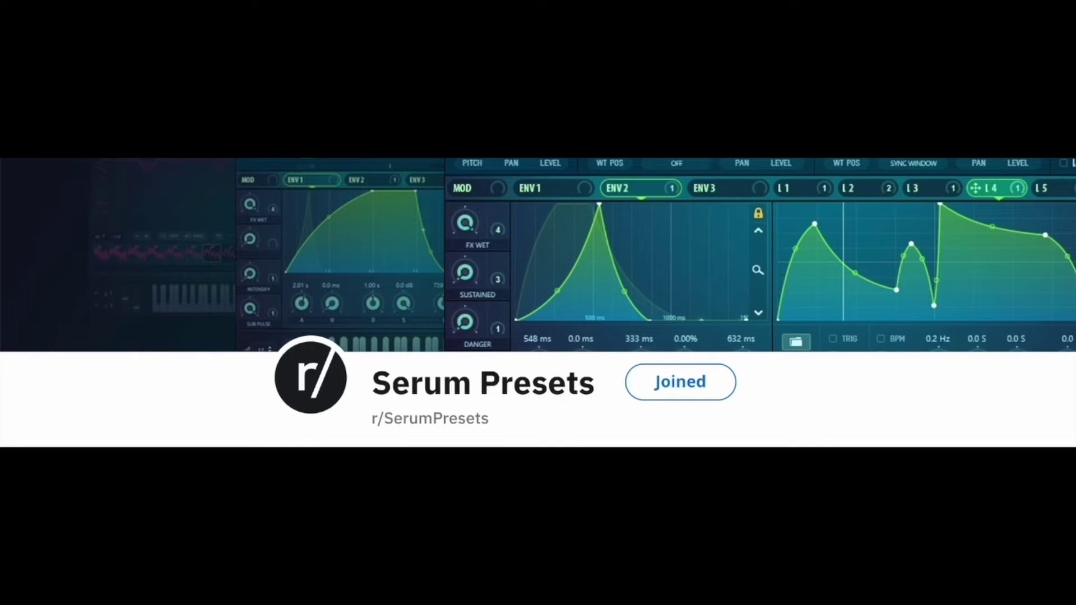
pyautogui.moveTo(928, 527); pyautogui.dragTo(72, 385)
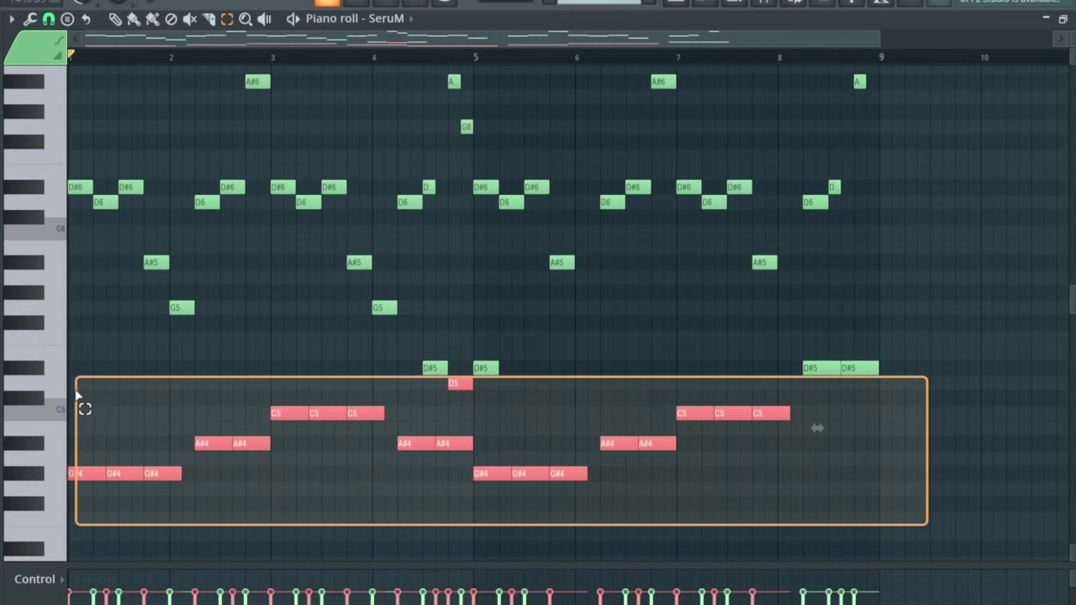
pyautogui.hotkey('ctrl', 'd')
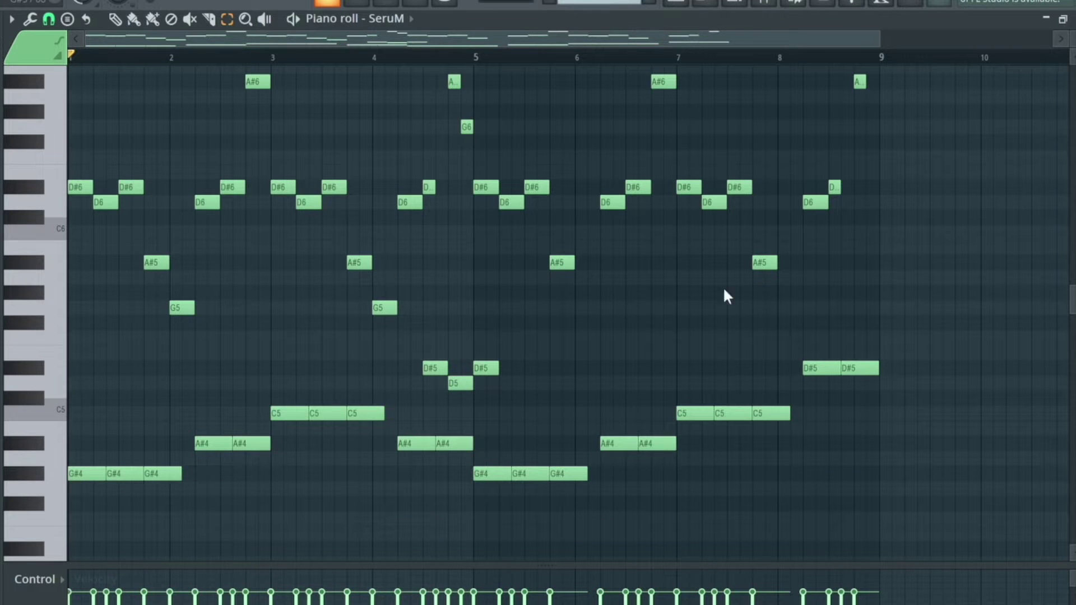
pyautogui.moveTo(924, 303); pyautogui.dragTo(2, 93)
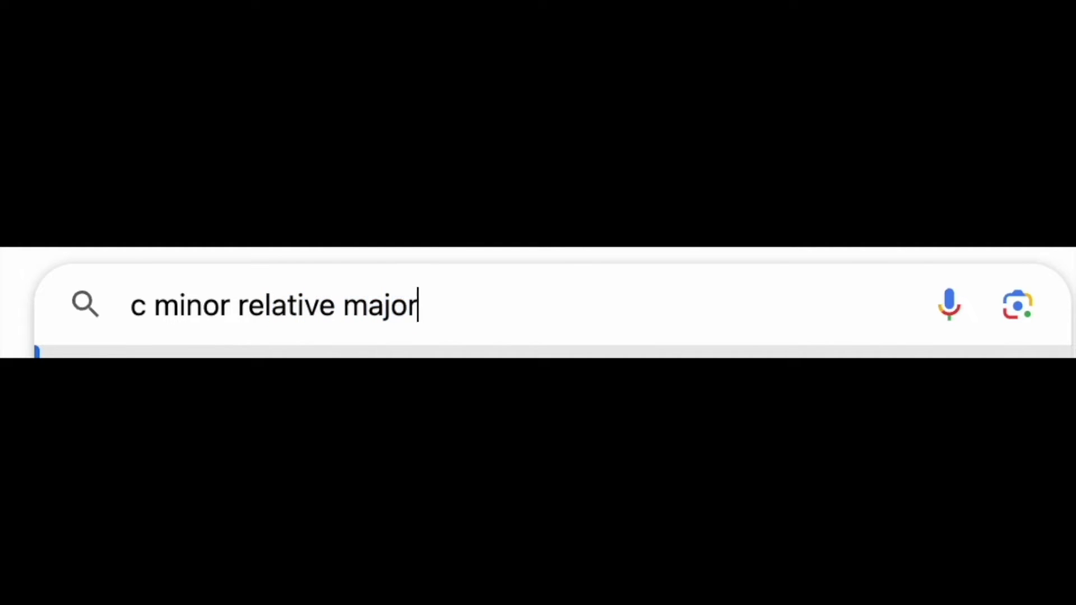
# - Look up "c minor relative major" on the web and play back the eight-bar Serum melody
pyautogui.press('Return')
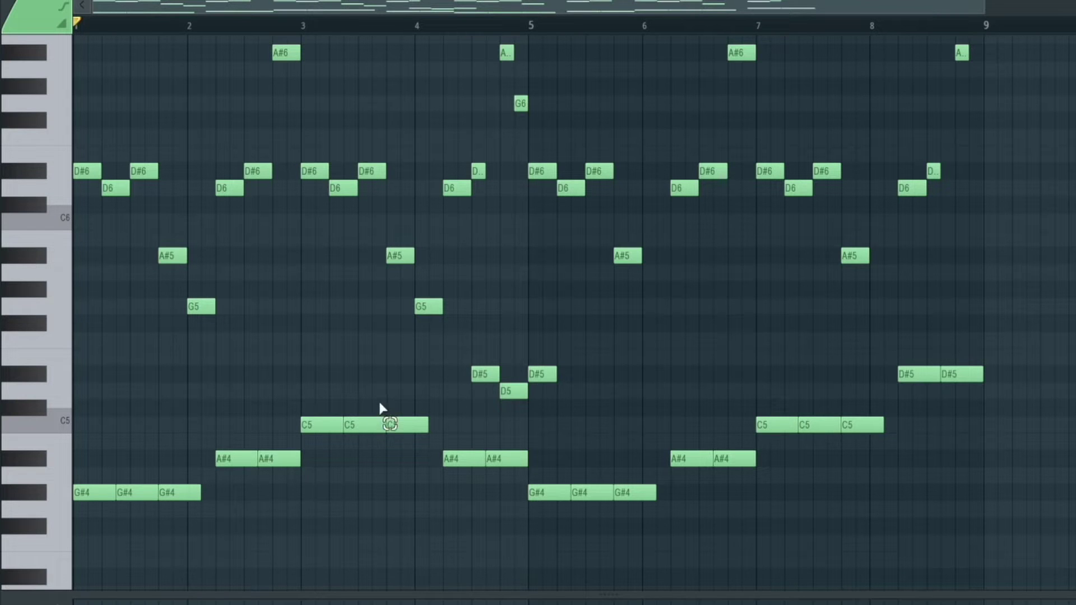
pyautogui.scroll(2, 380, 408)
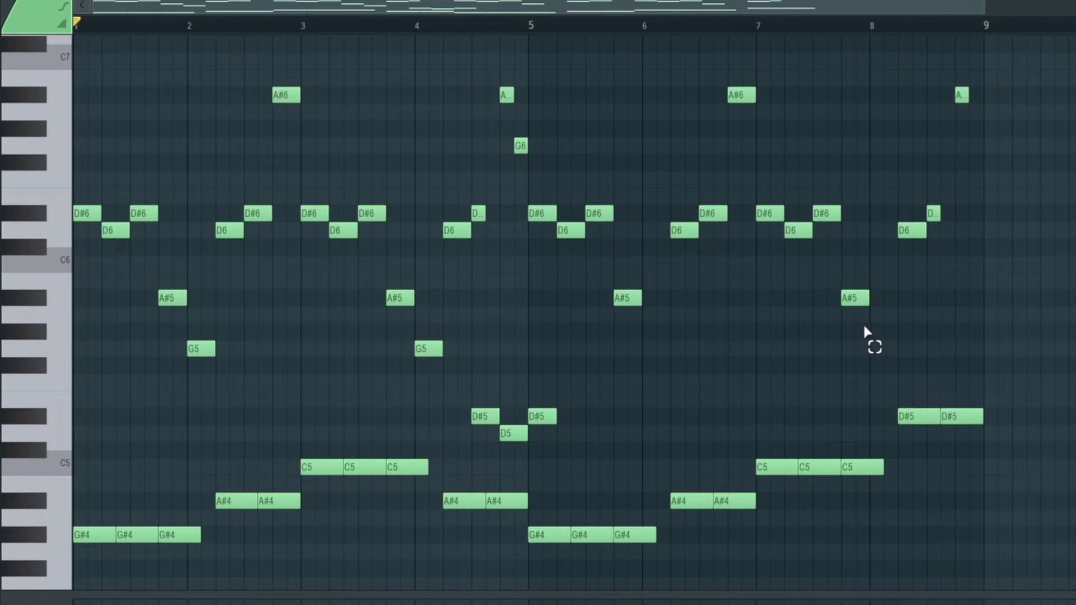
pyautogui.press('space')
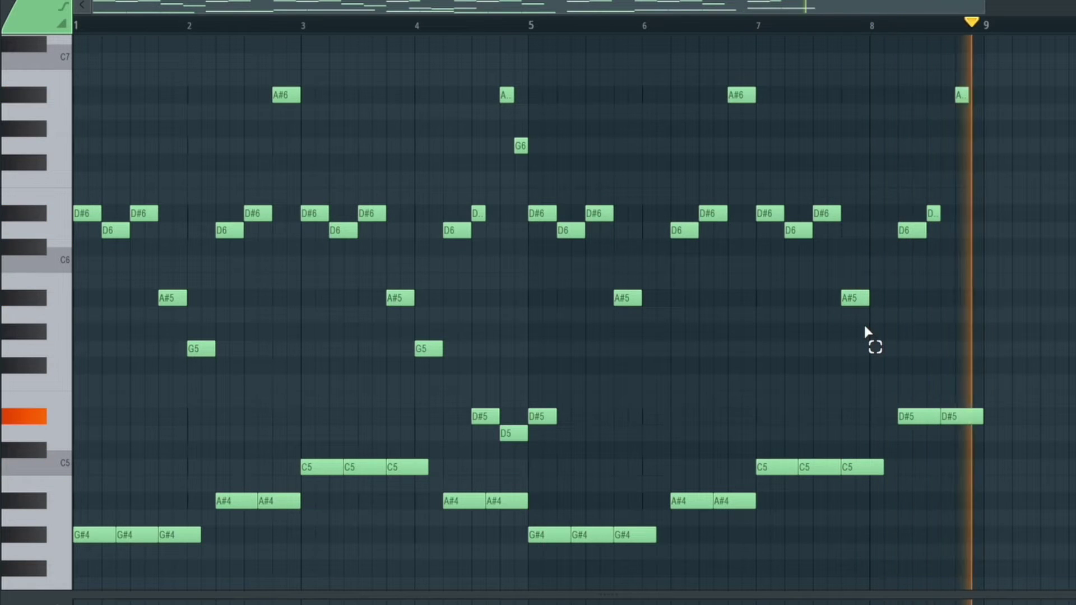
pyautogui.press('space')
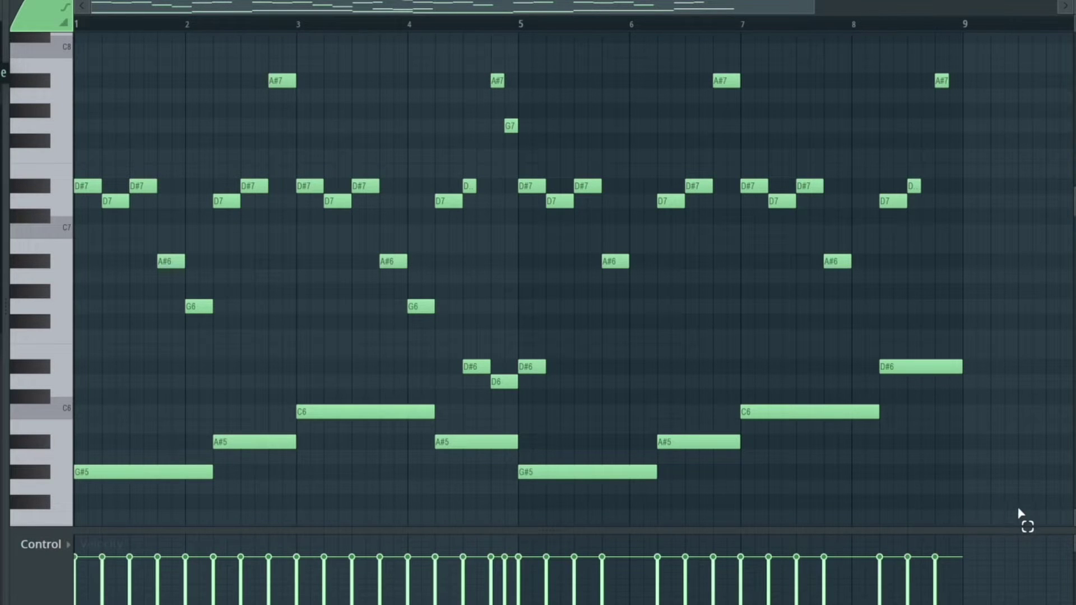
# - Highlight the sustained low notes of the higher-octave layer and play the sparse six-note counter-melody
pyautogui.moveTo(1018, 510); pyautogui.dragTo(36, 366)
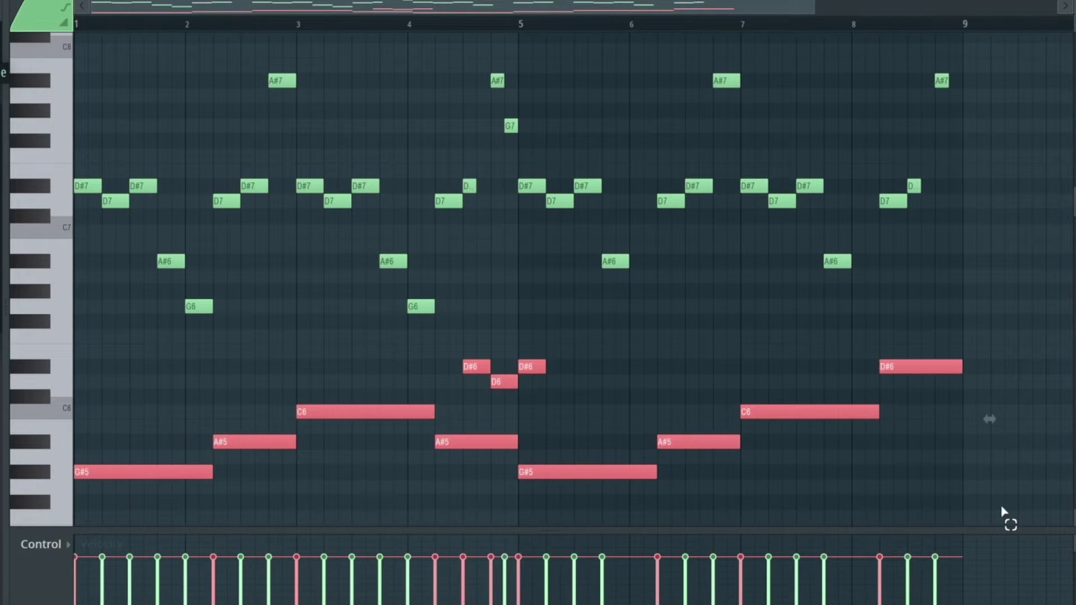
pyautogui.keyDown('ctrl'); pyautogui.click(1002, 508); pyautogui.keyUp('ctrl')
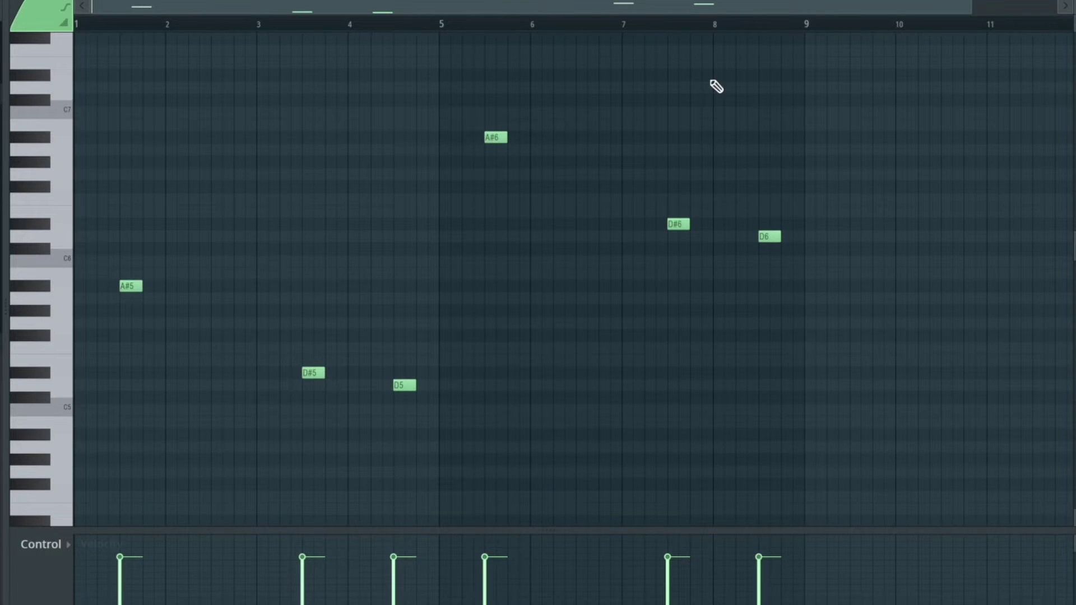
pyautogui.press('space')
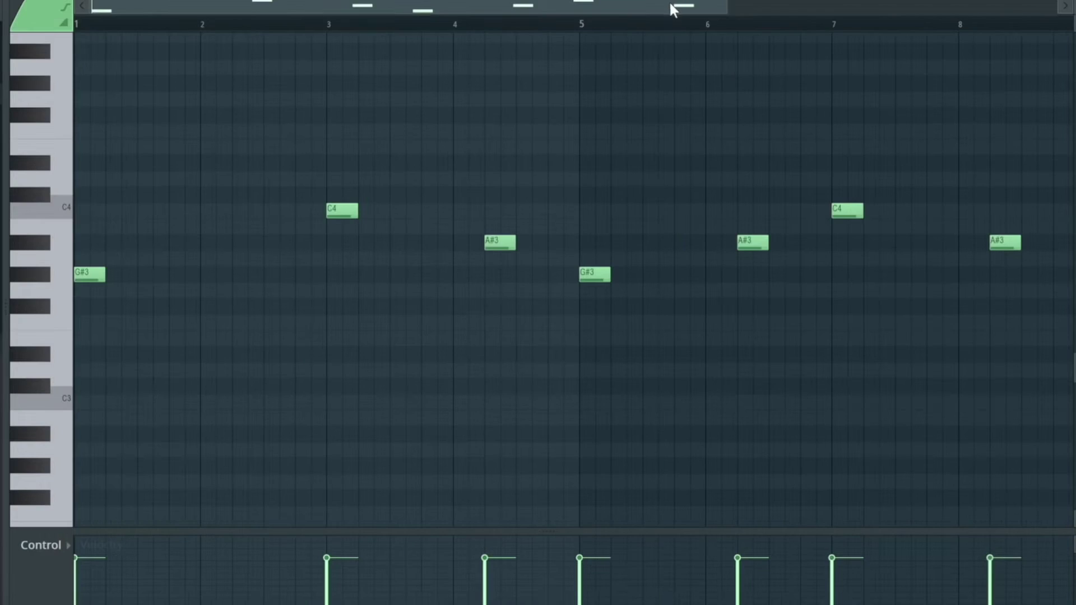
# - Look over the whole short-note G#3, C4 and A#3 pattern and play it back
pyautogui.moveTo(673, 5); pyautogui.dragTo(797, 6)
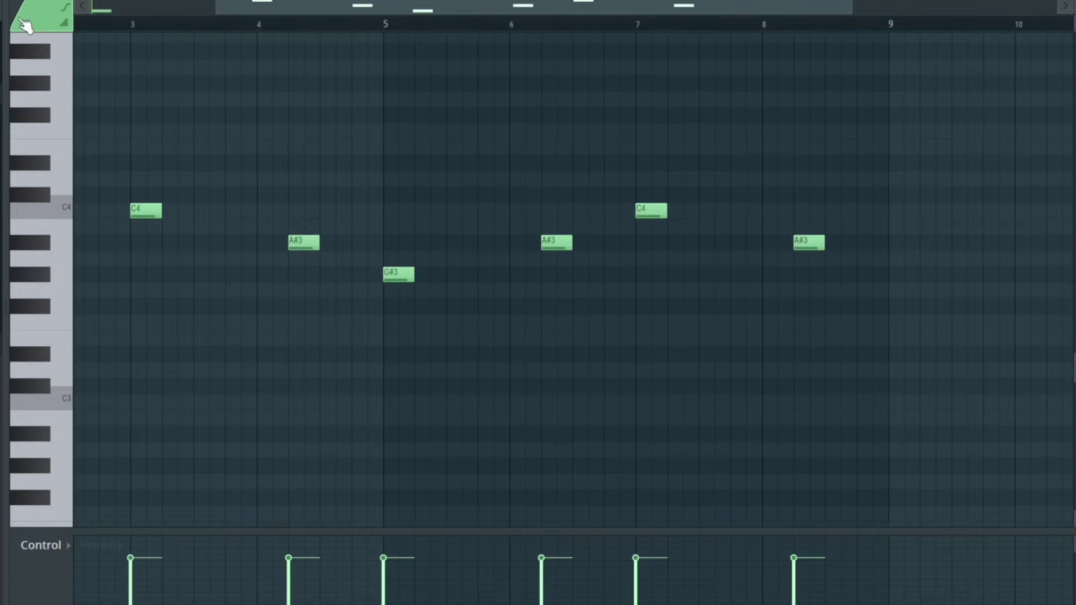
pyautogui.moveTo(212, 6); pyautogui.dragTo(91, 6)
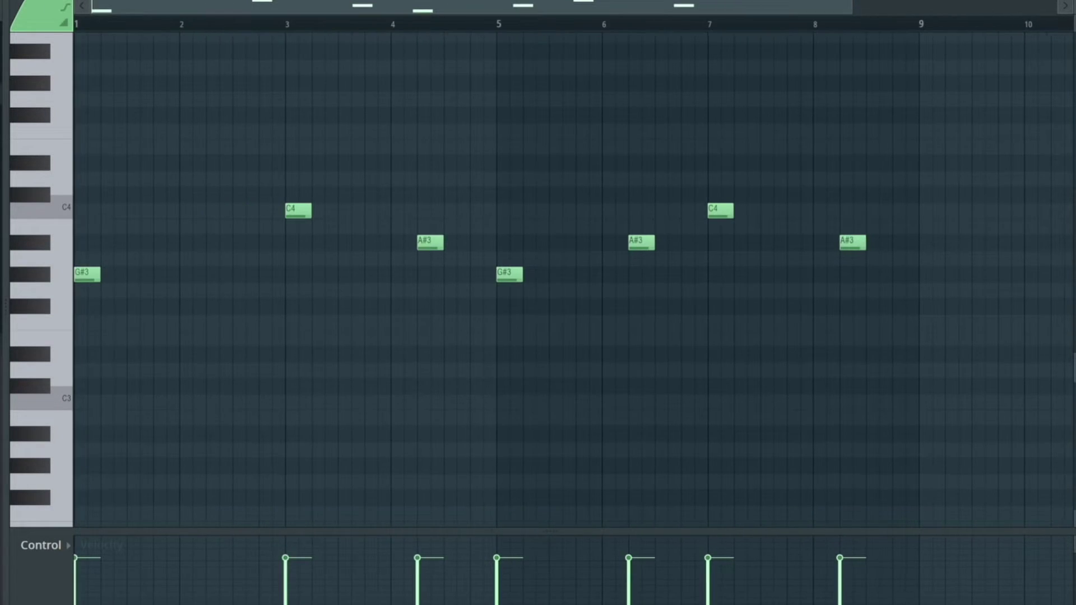
pyautogui.press('space')
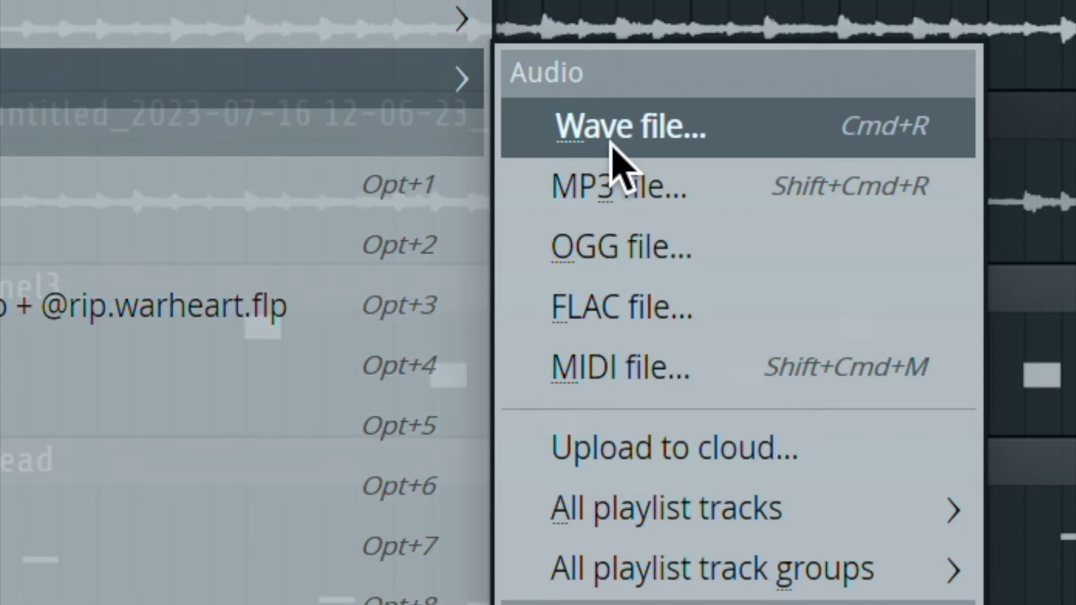
# - Export the melody project as a Wave file
pyautogui.click(614, 145)
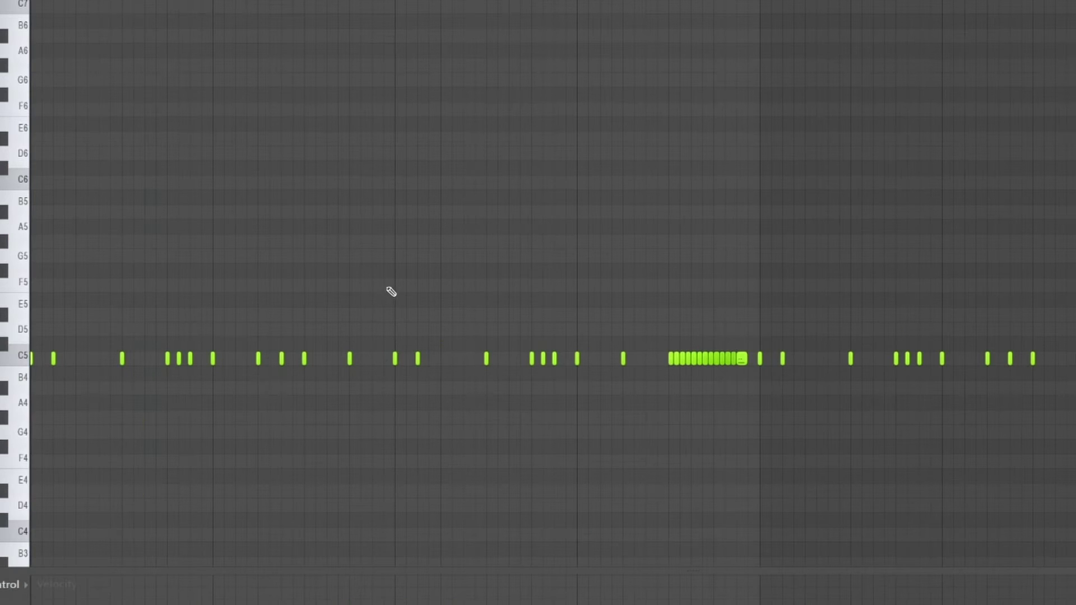
# - Highlight the three-hit clusters in the hh ★ class hi-hat pattern
pyautogui.moveTo(420, 264); pyautogui.dragTo(186, 441)
pyautogui.moveTo(384, 372); pyautogui.dragTo(272, 314)
pyautogui.hscroll(3, 625, 358)
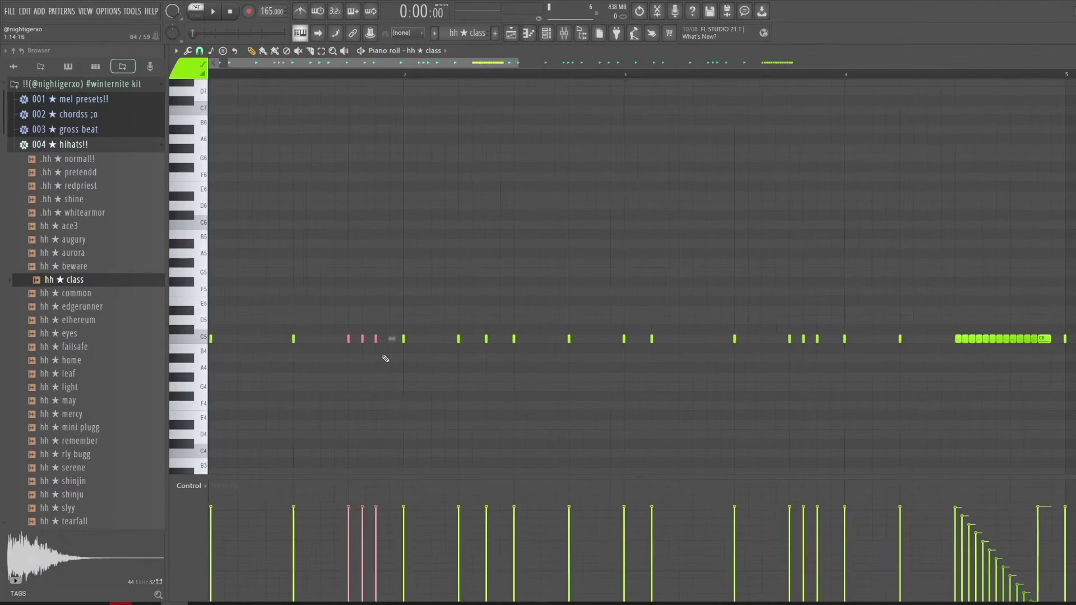
pyautogui.moveTo(707, 315); pyautogui.dragTo(831, 365)
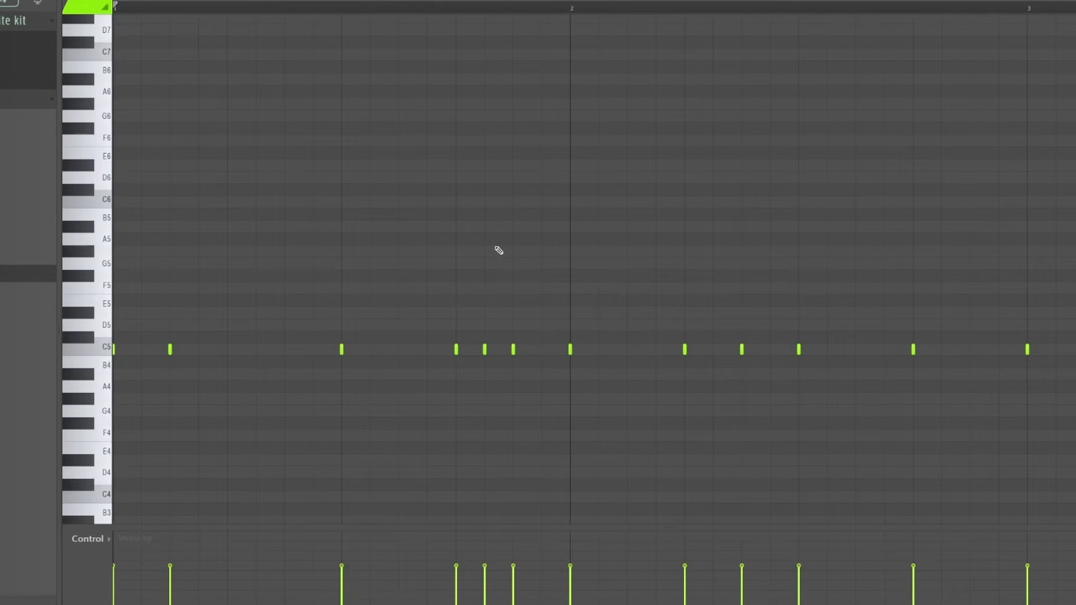
# - Examine the spacing and rolls of the full eight-bar hh ★ class hi-hat pattern and play it back
pyautogui.scroll(5, 394, 418)
pyautogui.scroll(-3, 351, 395)
pyautogui.scroll(-2, 351, 395)
pyautogui.scroll(-2, 284, 308)
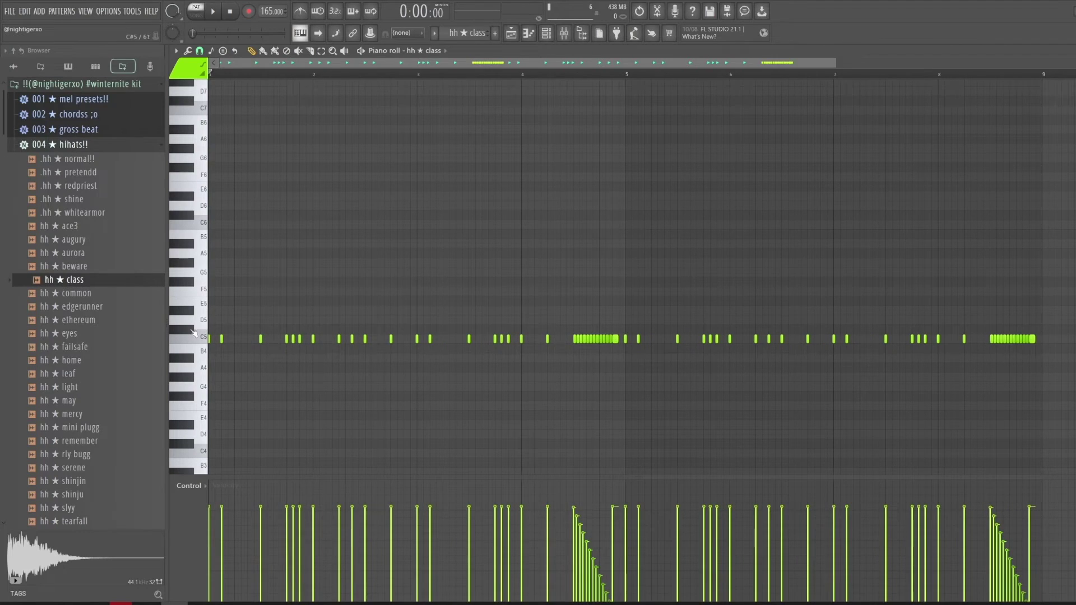
pyautogui.scroll(3, 193, 333)
pyautogui.scroll(-1, 191, 350)
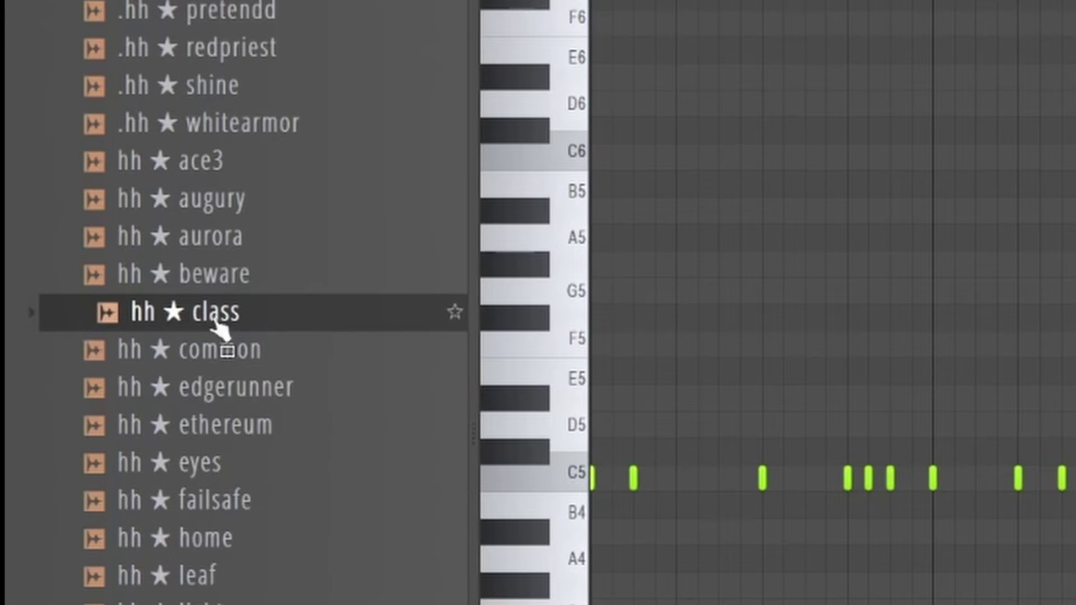
pyautogui.press('space')
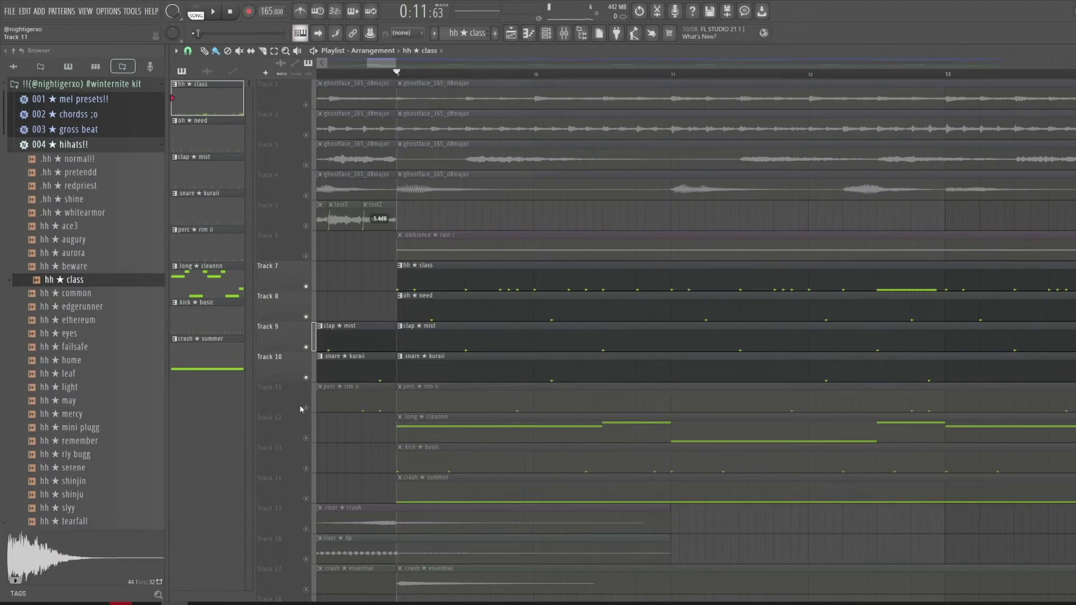
# - Unmute Track 11 with the perc ★ rim ii pattern and play it together with the hi-hat, open hat, clap and snare tracks
pyautogui.click(306, 407)
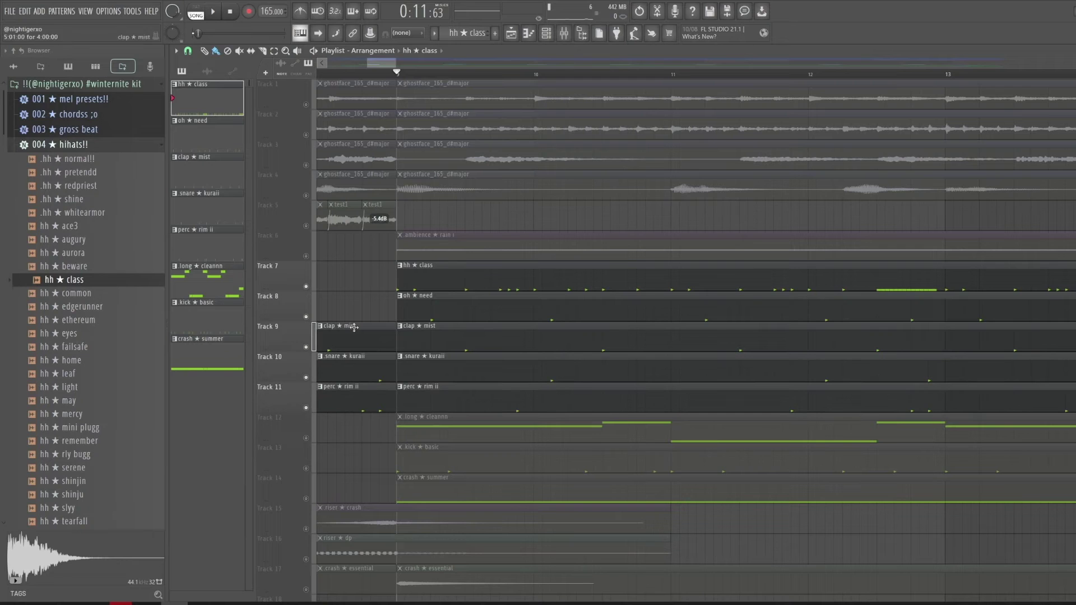
pyautogui.scroll(3, 432, 301)
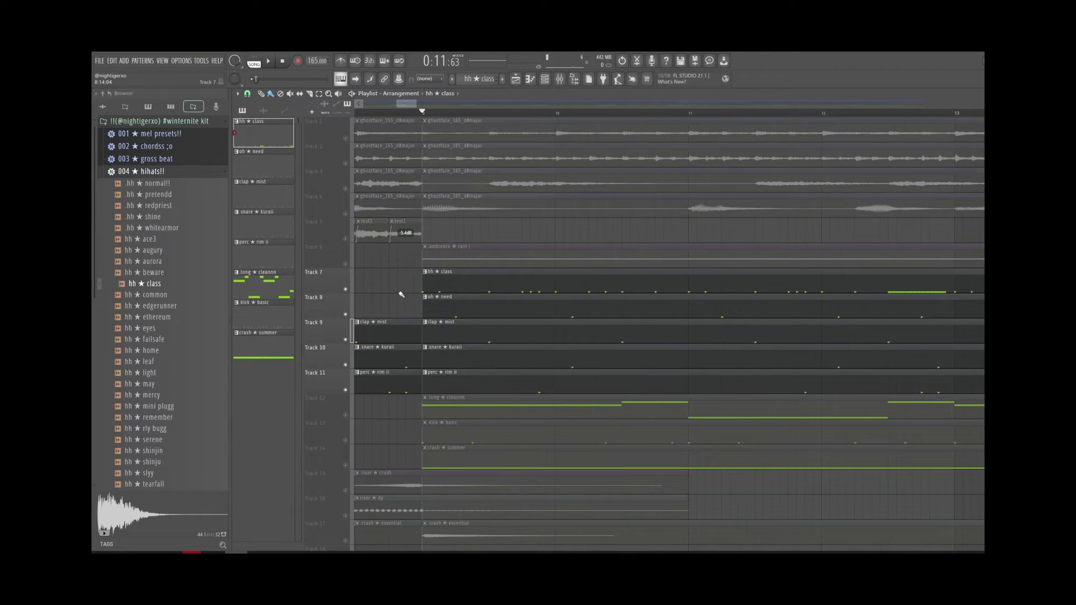
pyautogui.press('space')
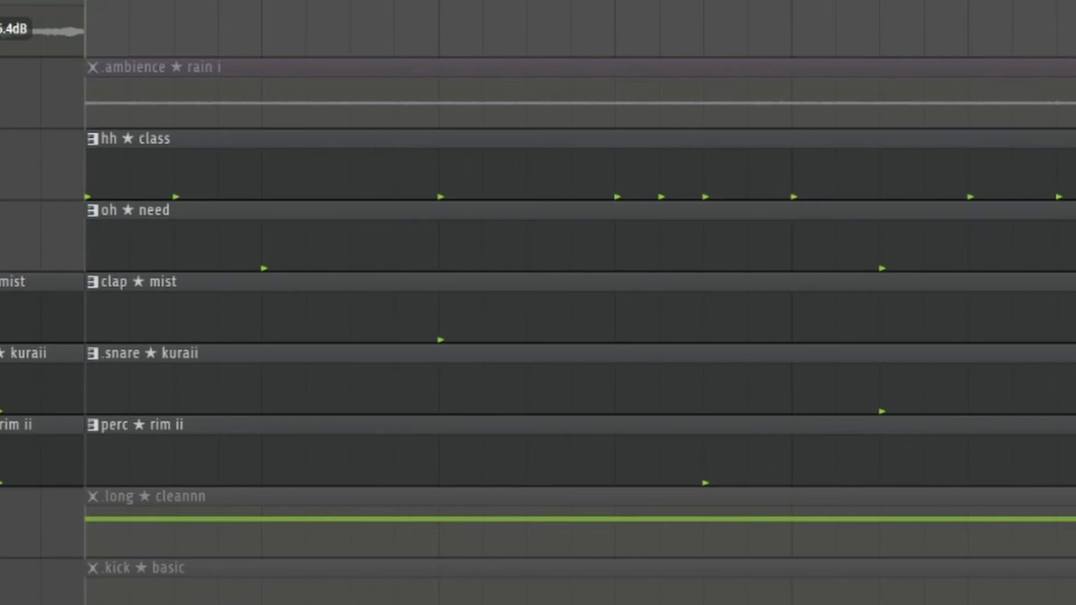
pyautogui.hotkey('ctrl', 'a')
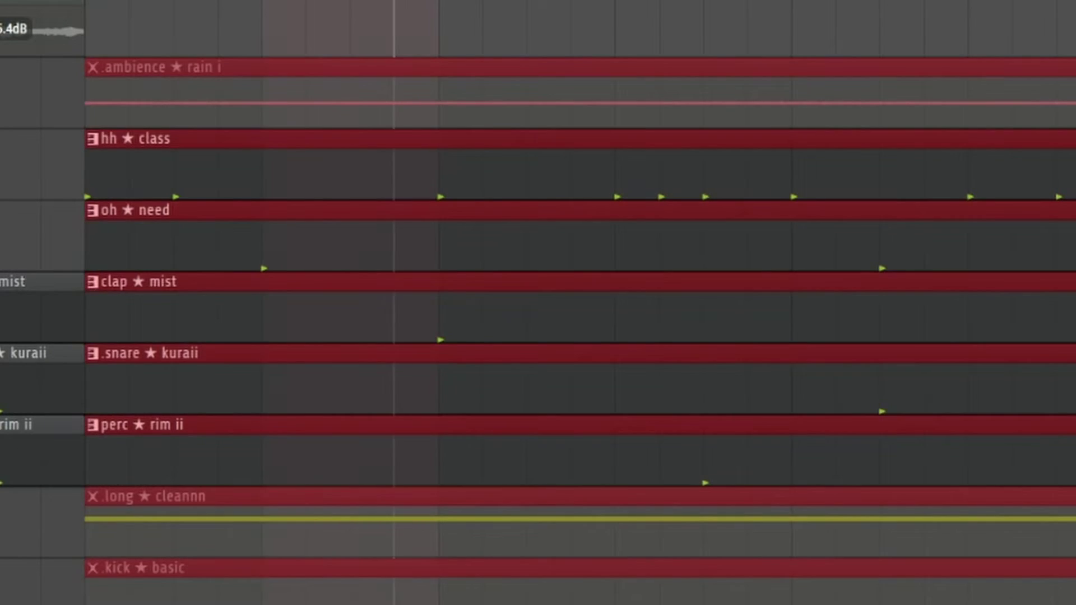
pyautogui.hotkey('ctrl', 'd')
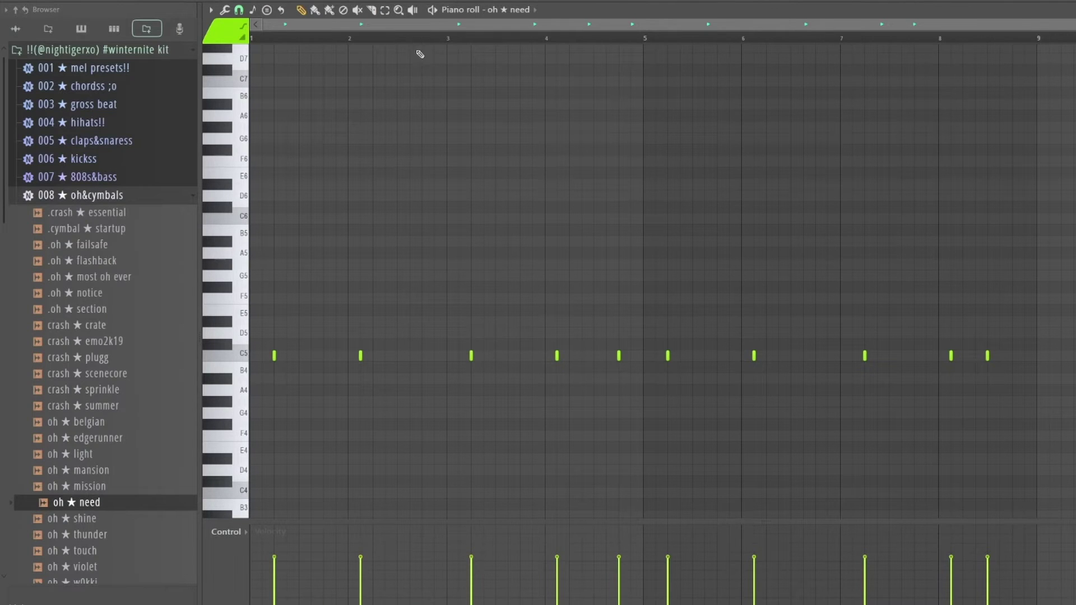
# - Play the oh ★ need open-hat pattern, and preview the clap ★ mist sample along with its pattern
pyautogui.press('space')
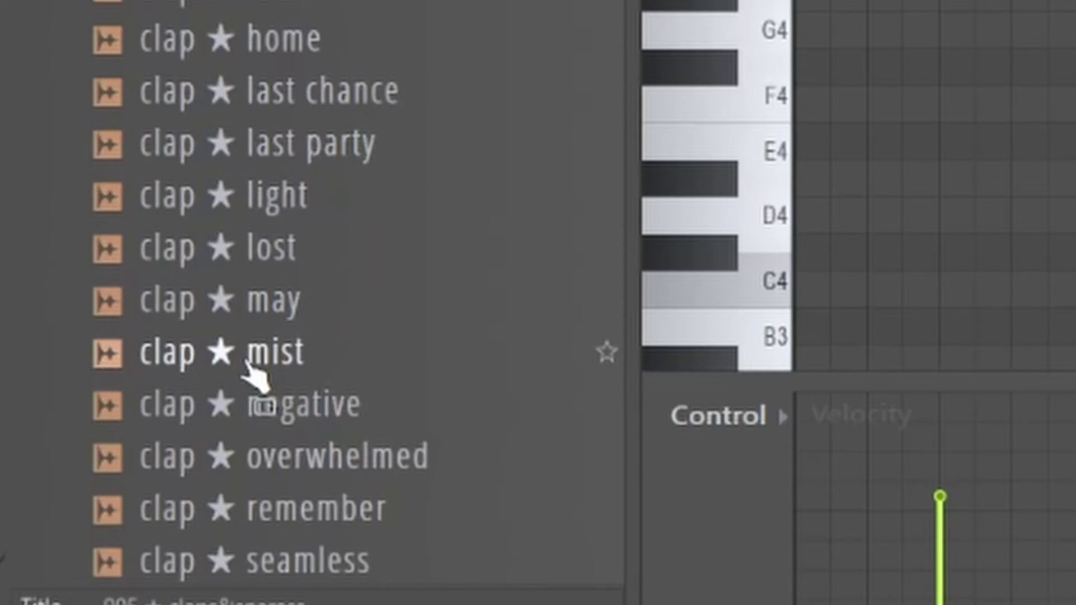
pyautogui.click(260, 364)
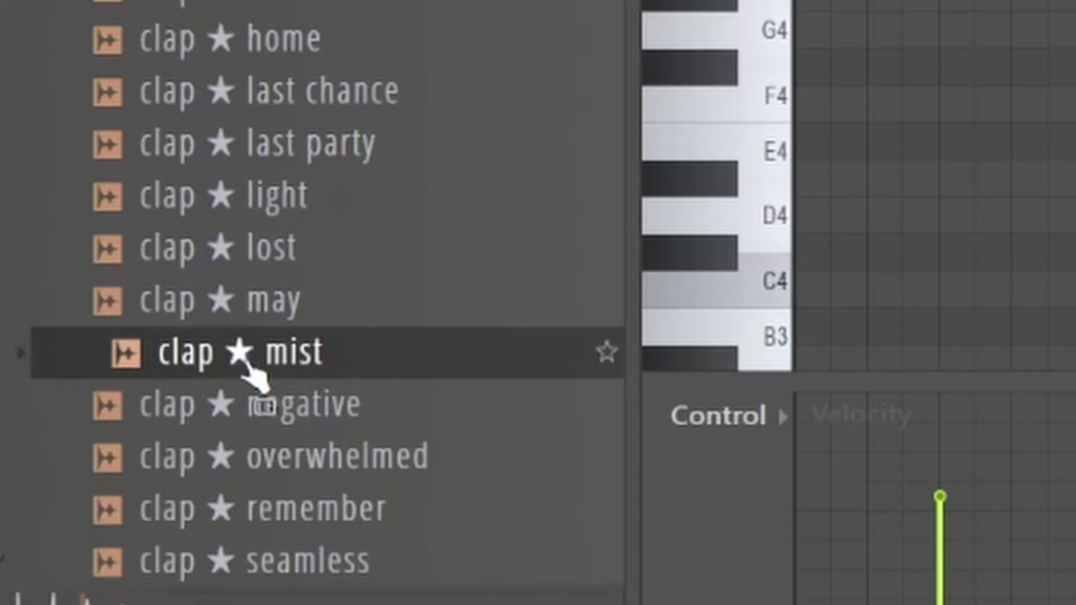
pyautogui.moveTo(784, 260); pyautogui.dragTo(257, 430)
pyautogui.hotkey('ctrl', 'd')
pyautogui.press('space')
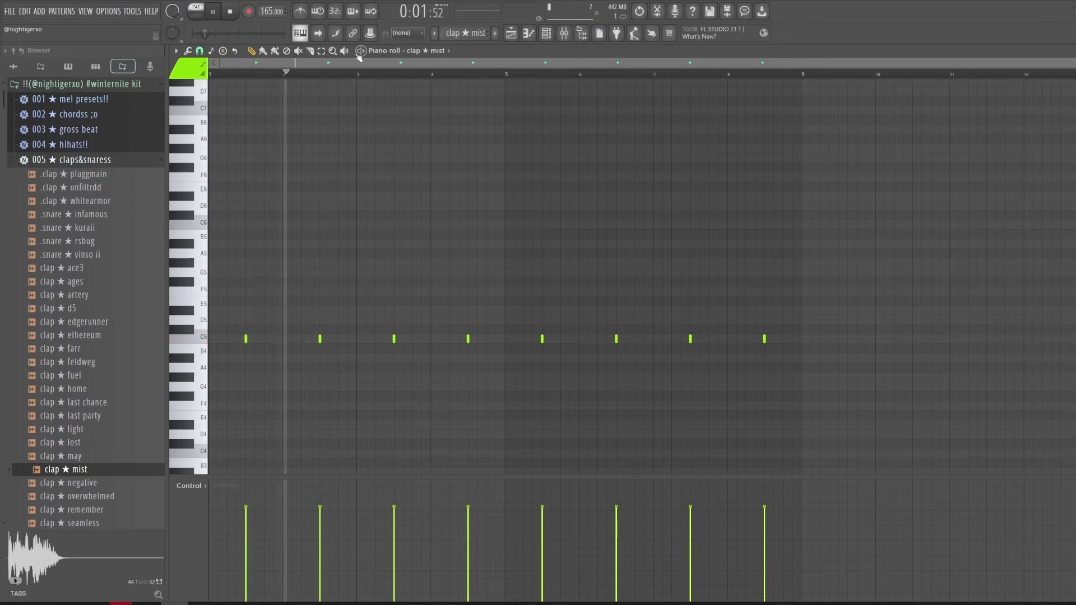
# - Preview the .snare ★ kuraii and perc ★ rim ii samples and play the drum tracks together with the melody
pyautogui.click(86, 228)
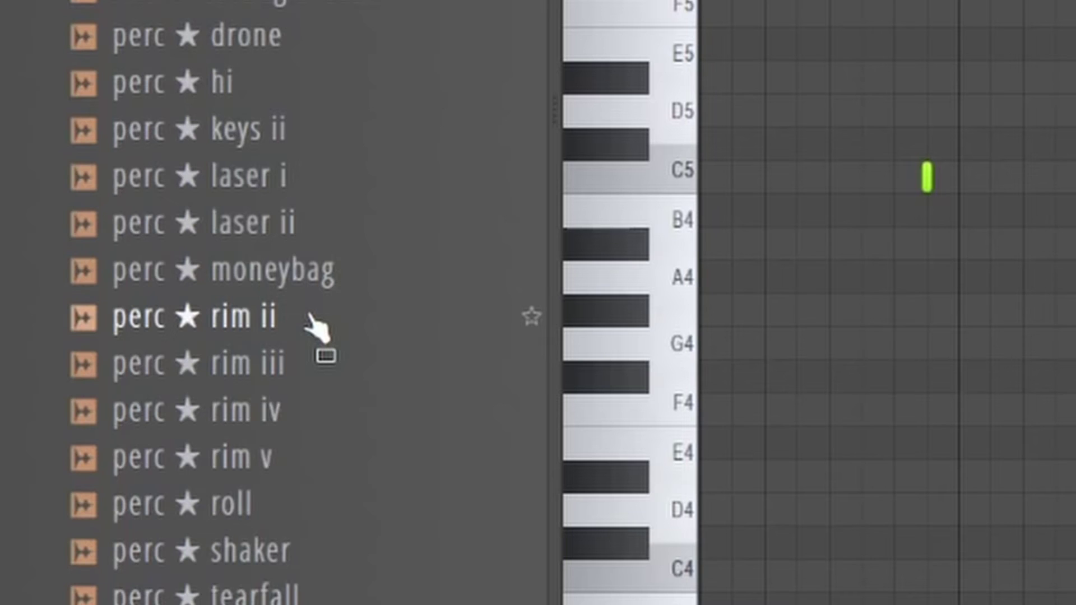
pyautogui.click(309, 319)
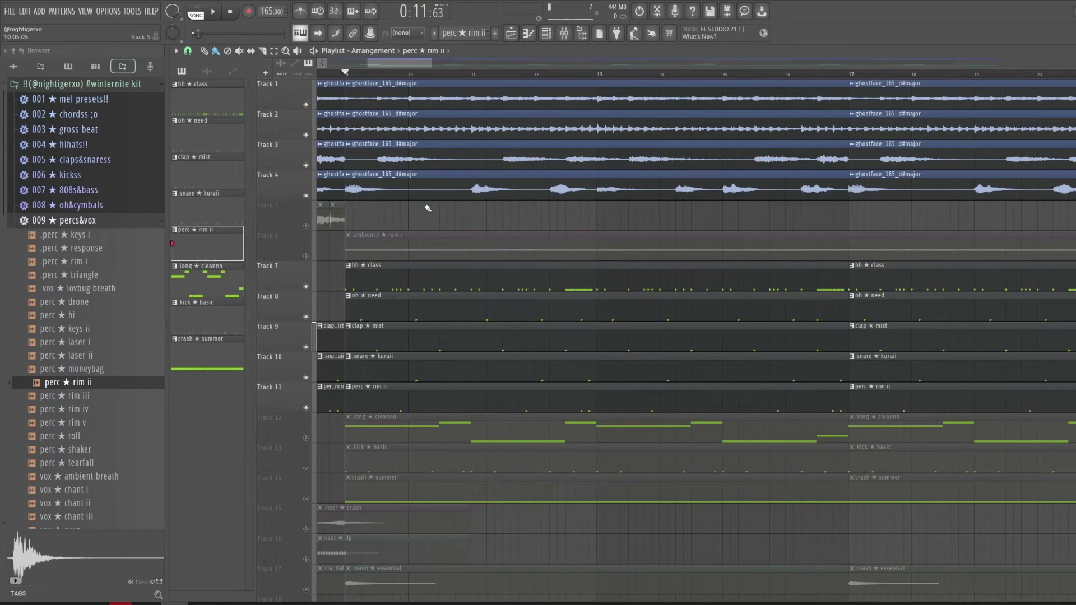
pyautogui.press('space')
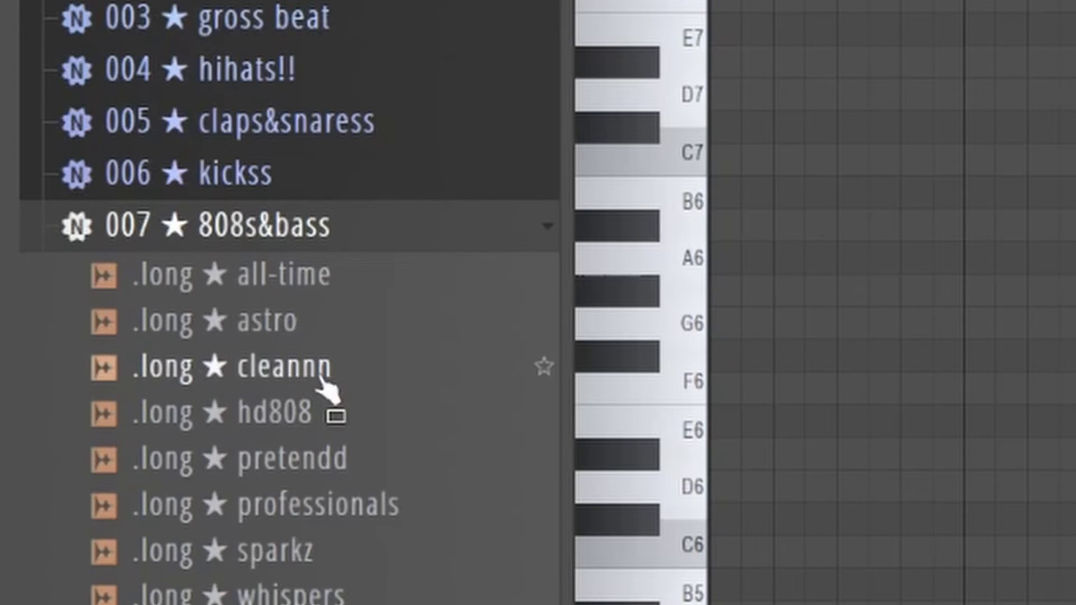
# - Preview the .long ★ cleannn 808 sample and play its bass pattern
pyautogui.click(256, 370)
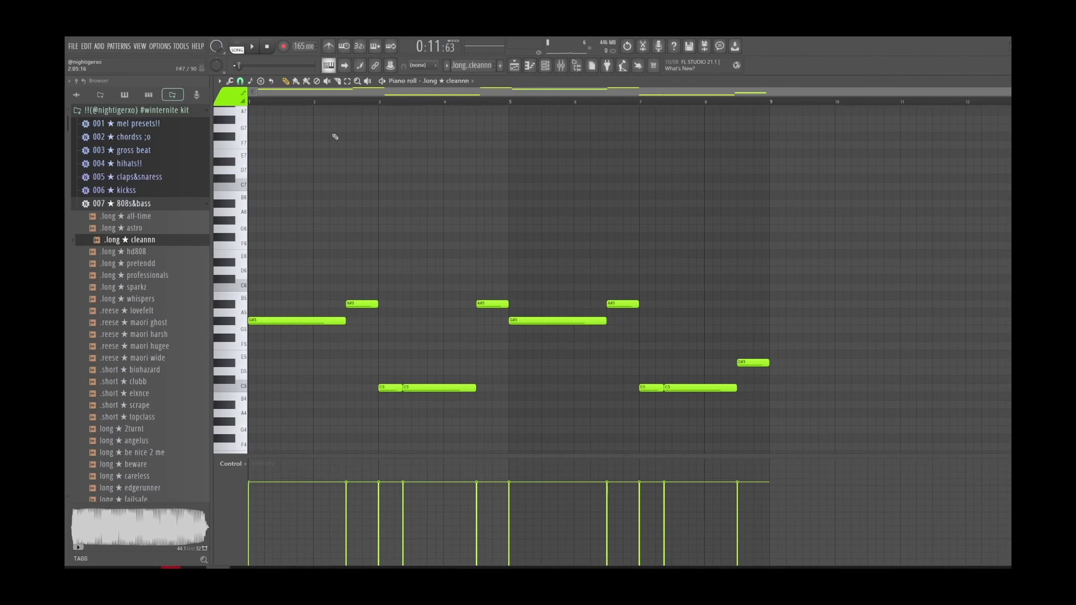
pyautogui.press('space')
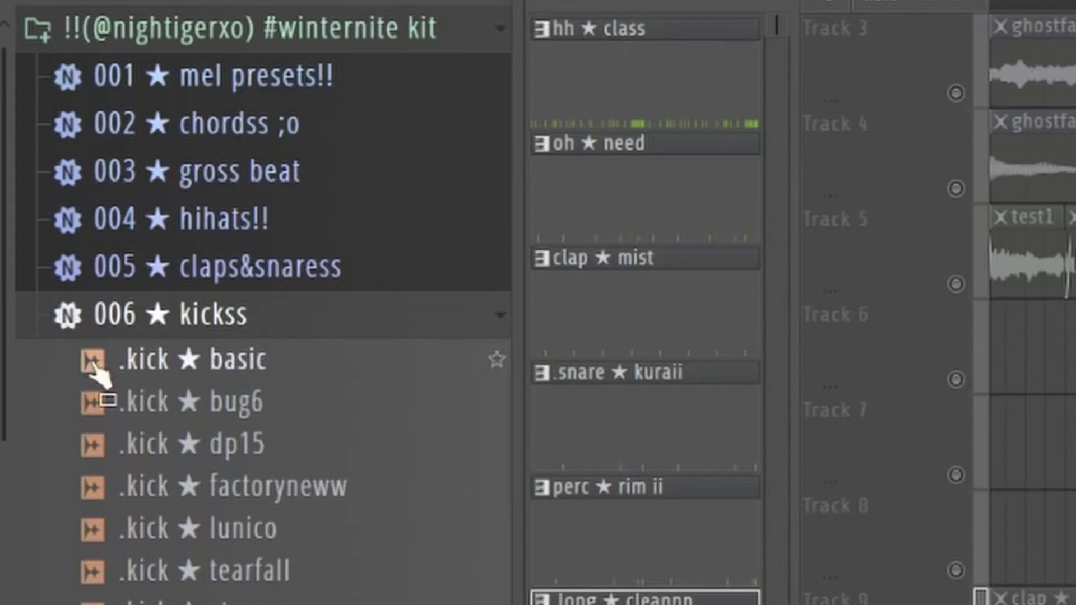
# - Preview the .kick ★ basic sample and play the kick and 808 tracks together in the arrangement
pyautogui.click(272, 367)
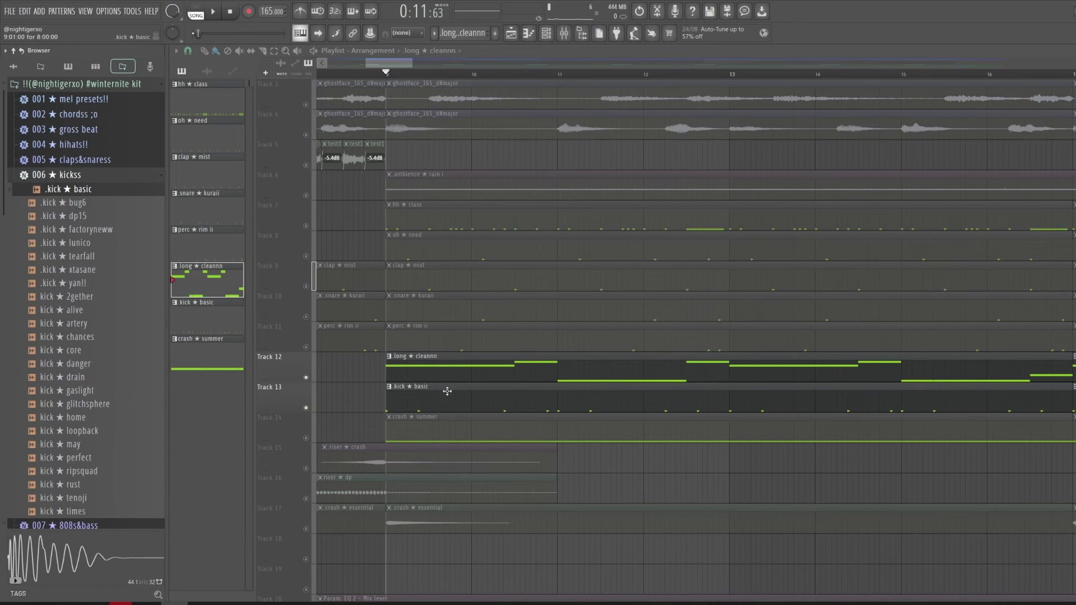
pyautogui.press('space')
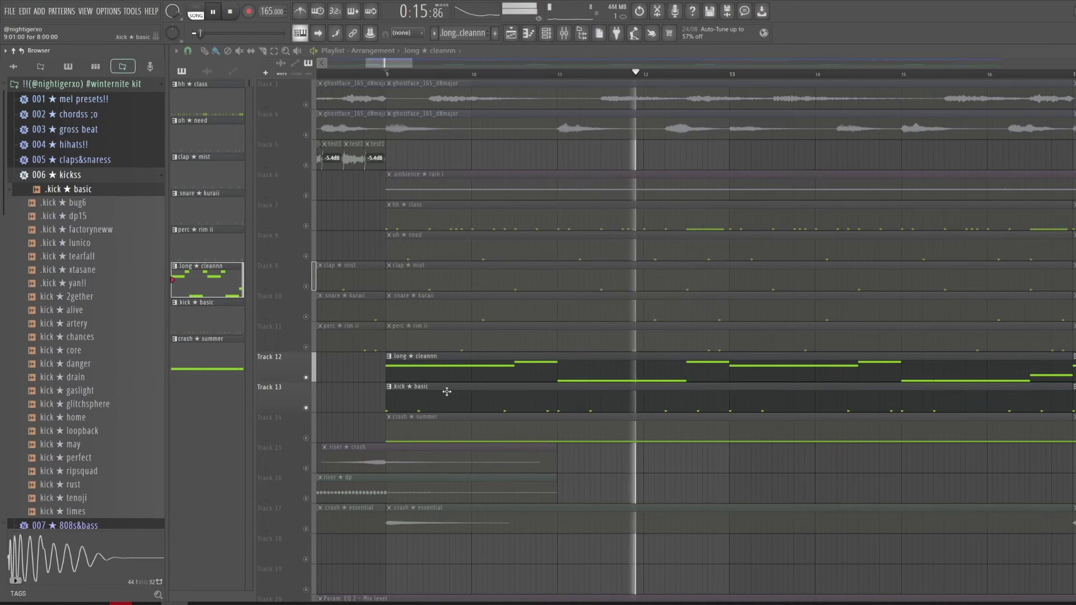
# - Play the crash ★ summer pattern in the piano roll and preview its crash ★ summer sample
pyautogui.press('F9')
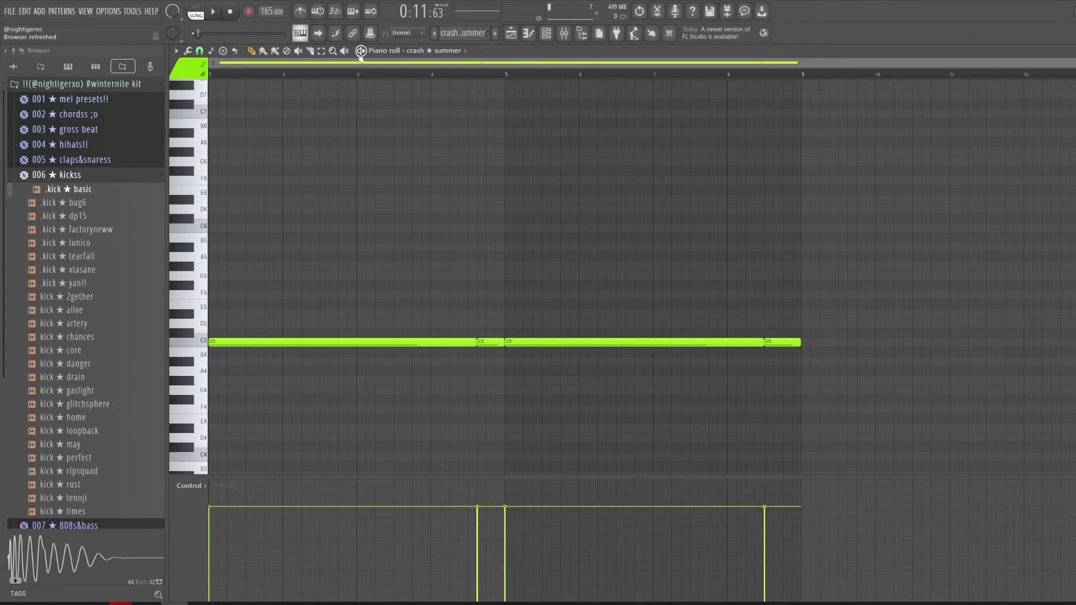
pyautogui.press('space')
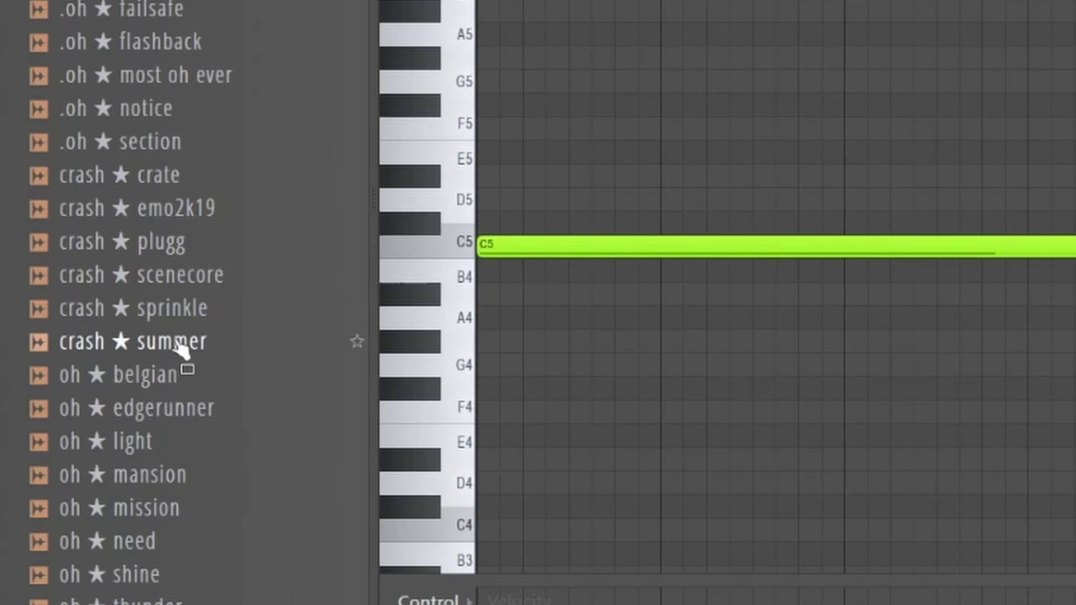
pyautogui.click(133, 348)
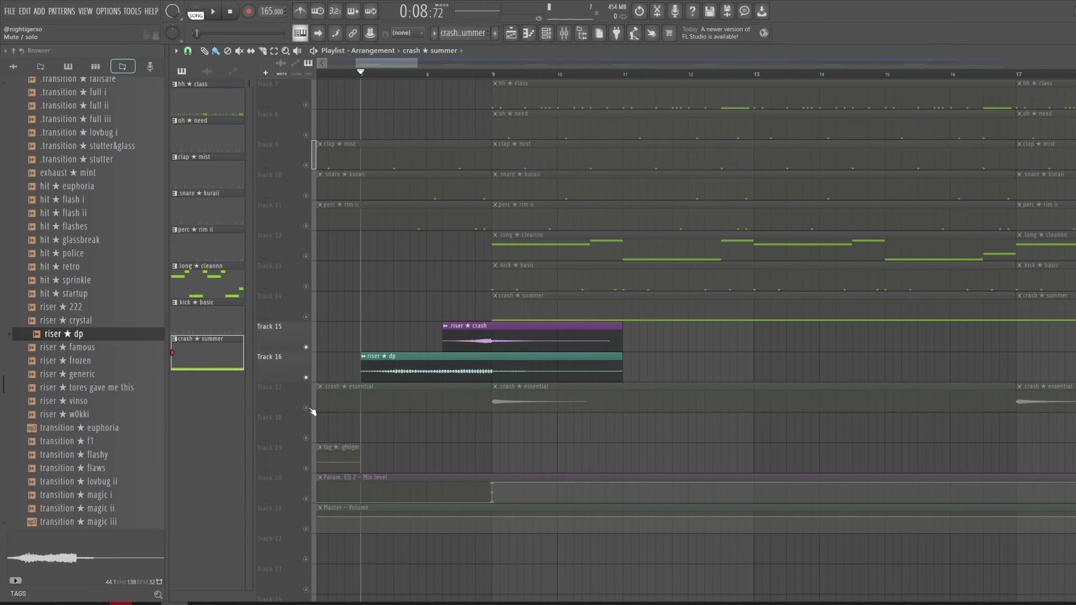
# - Unmute track 17 to hear the .crash ★ essential clips together with the two risers
pyautogui.click(312, 411)
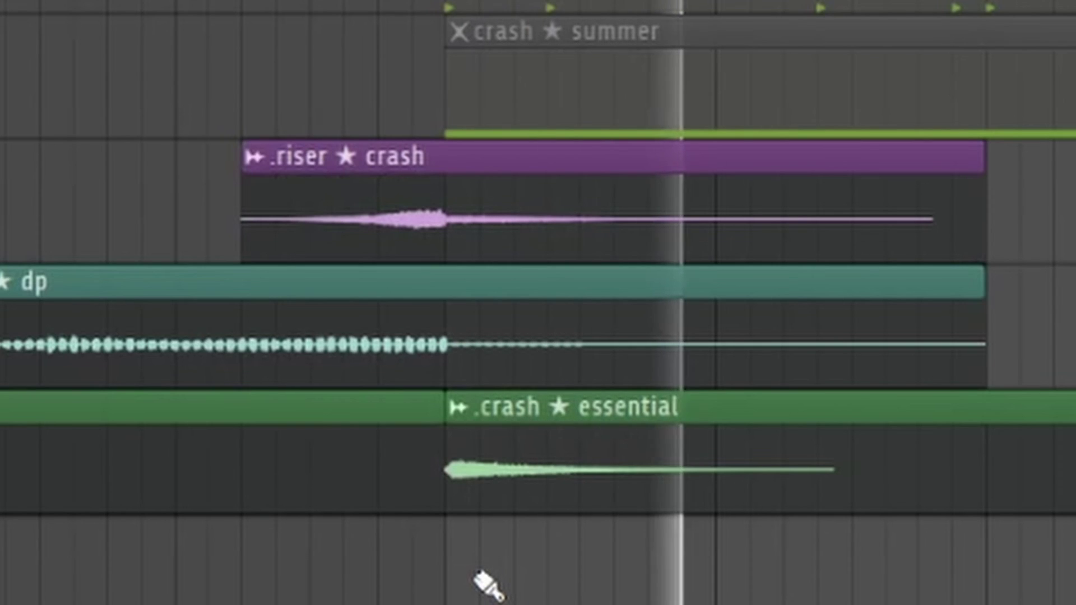
# - Inspect the bank ★ armaniformula effect on the test1 mixer track and play the test1 clips from bar 25
pyautogui.click(396, 76)
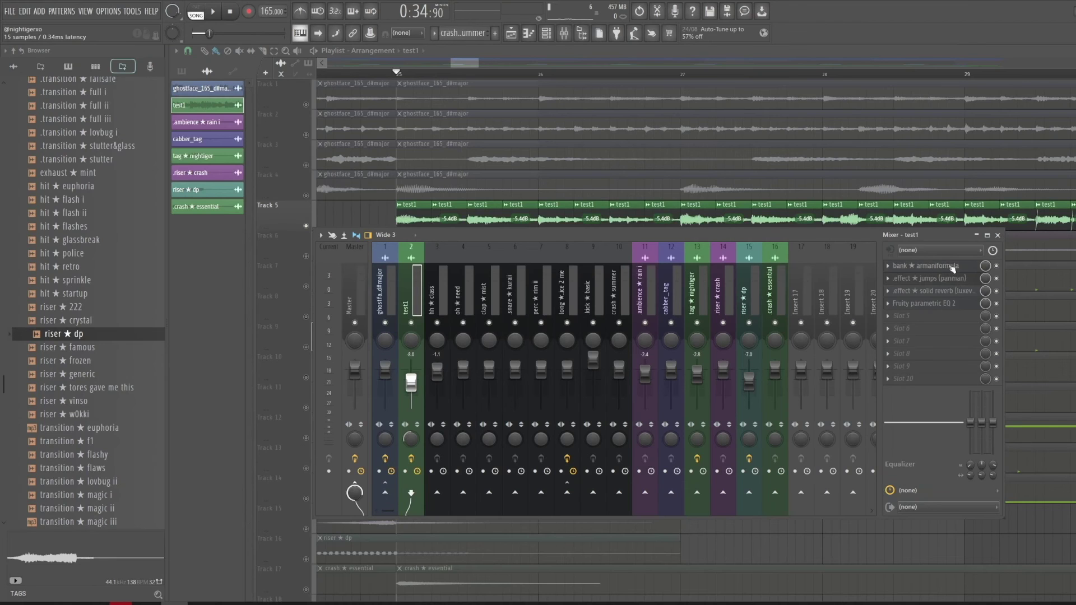
pyautogui.click(947, 267)
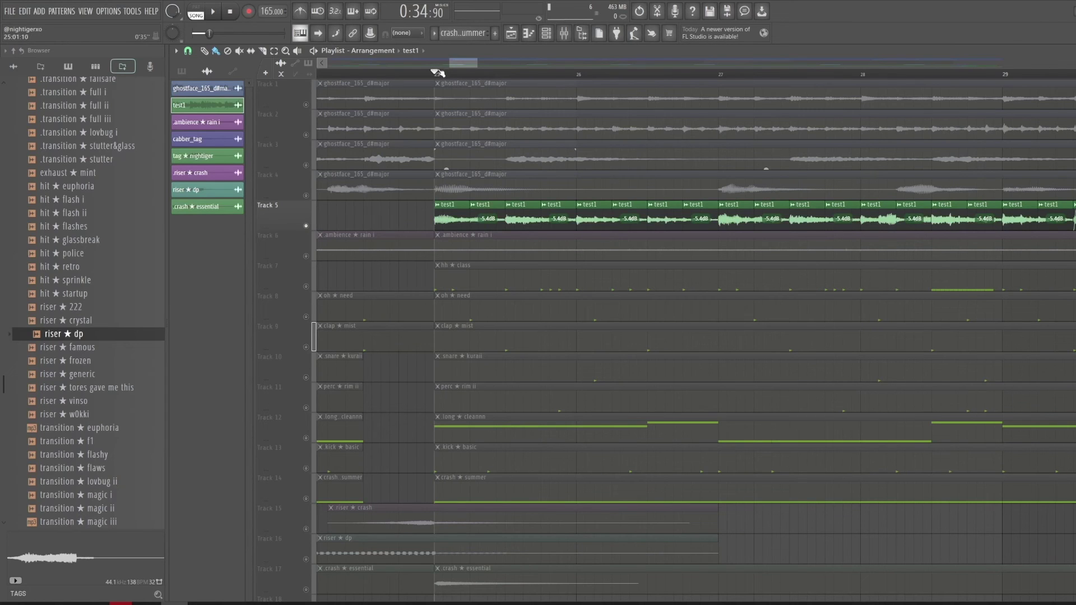
pyautogui.press('space')
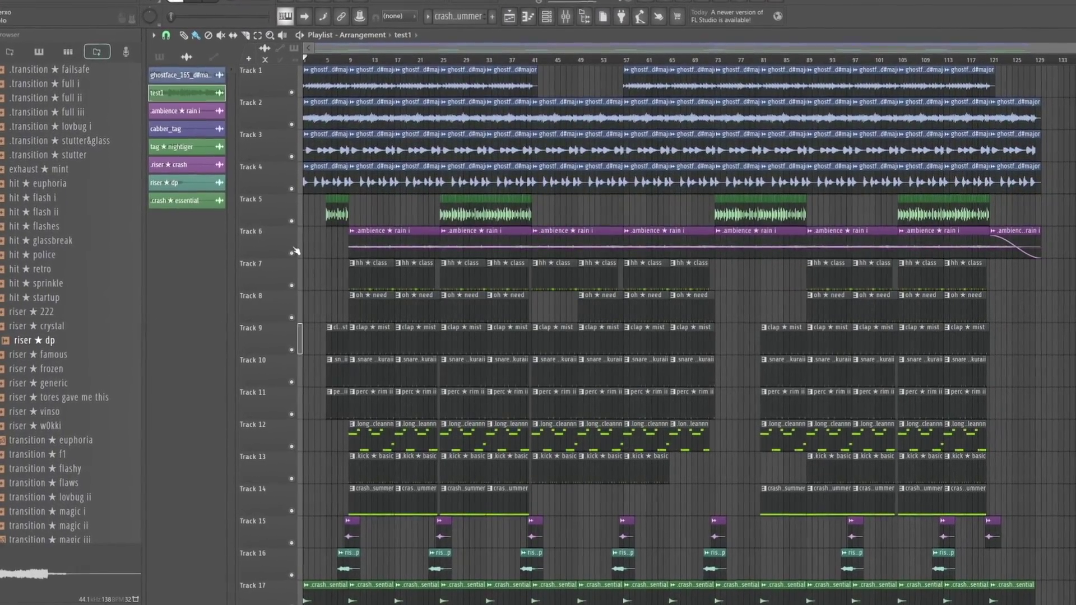
# - Set the playback position to about bar 21 of the full arrangement
pyautogui.click(420, 59)
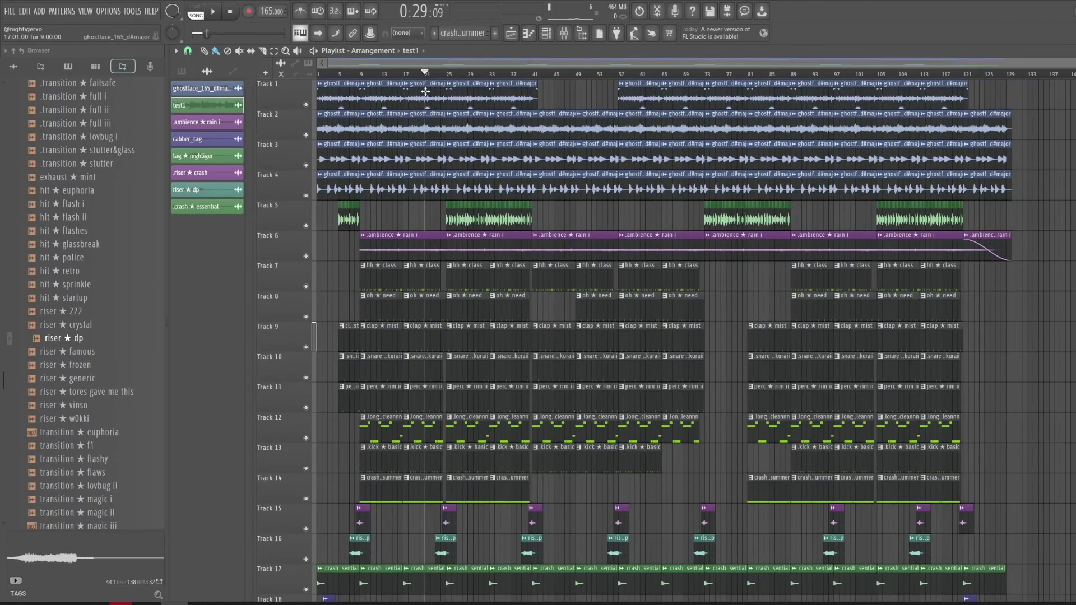